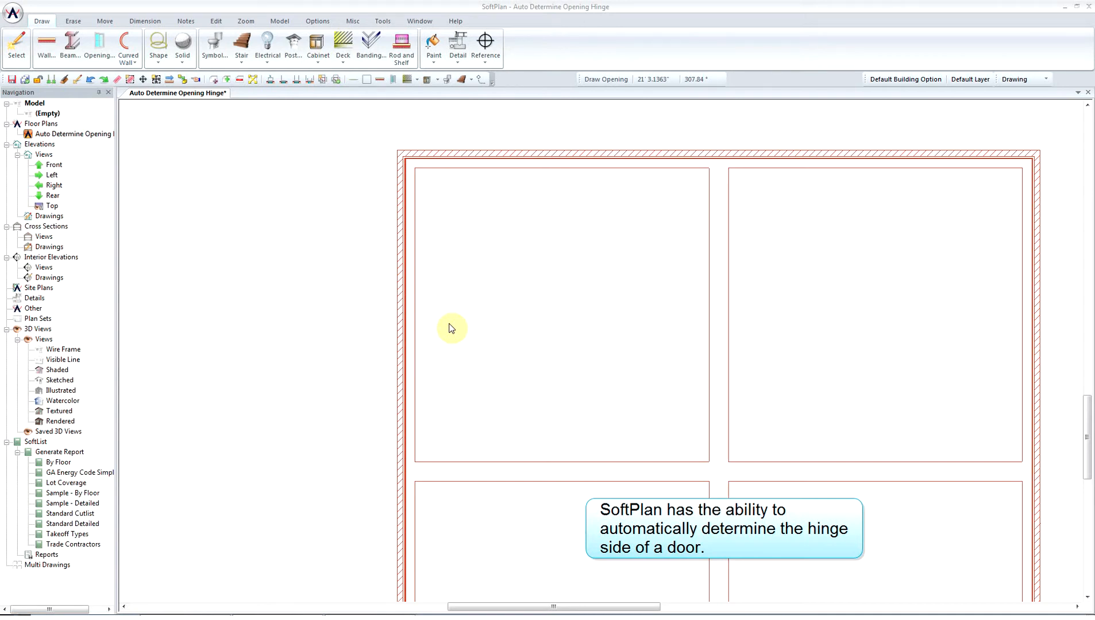
Choose the 34X80 COLONIAL D 1 exterior door from the openings library
click(94, 47)
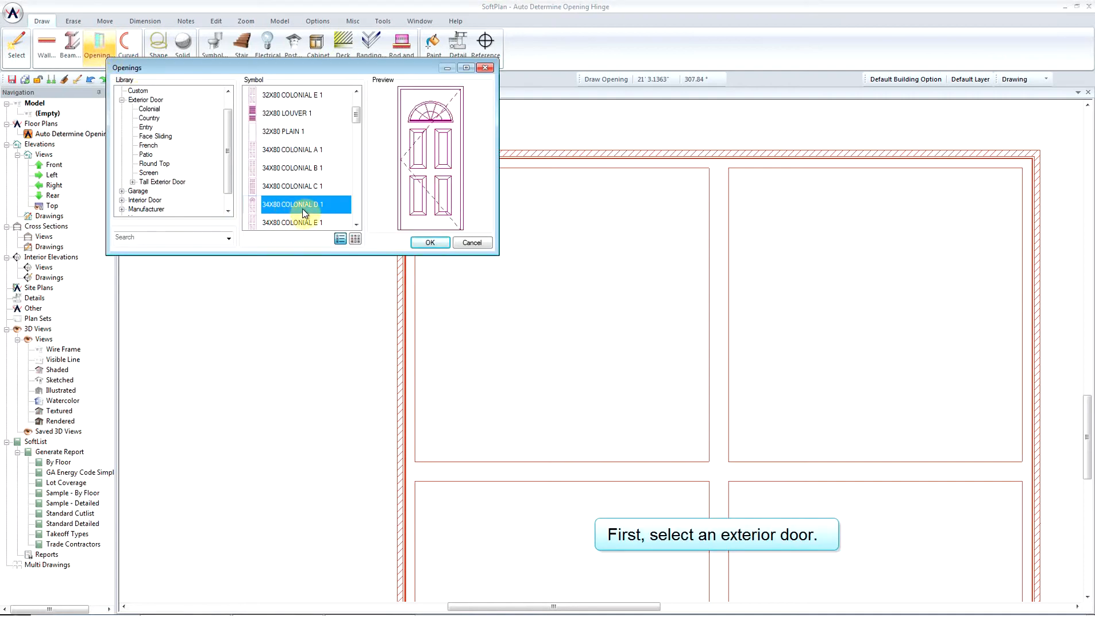
click(425, 244)
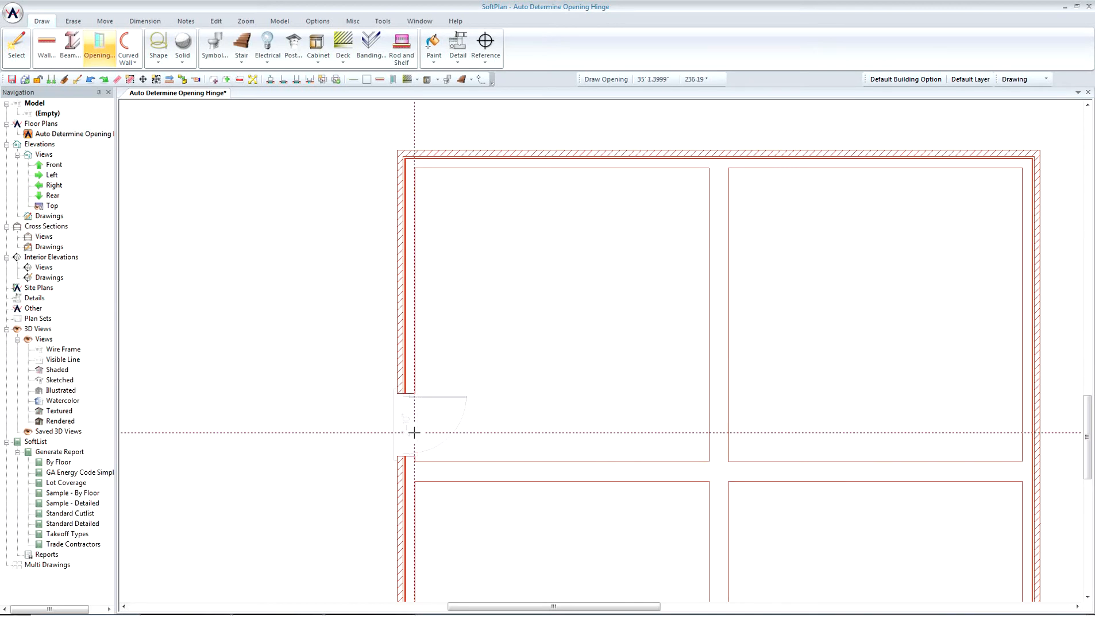
Place the door in the left exterior wall with its hinge auto-determined
click(414, 433)
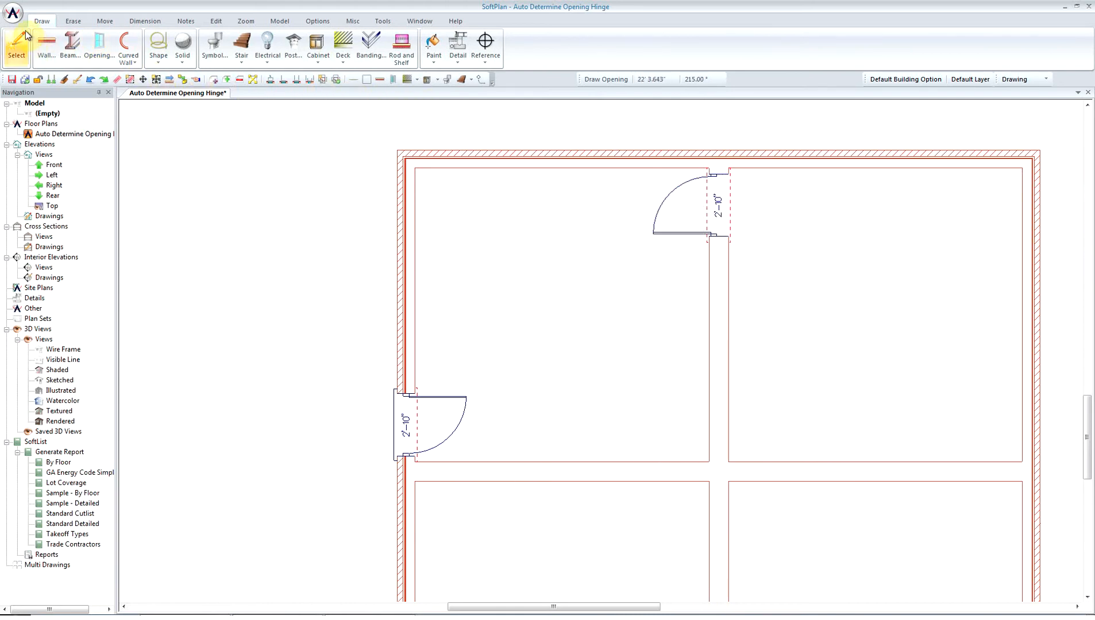
Turn off Auto Determine Opening Hinge in System Setup Options and accept
click(13, 16)
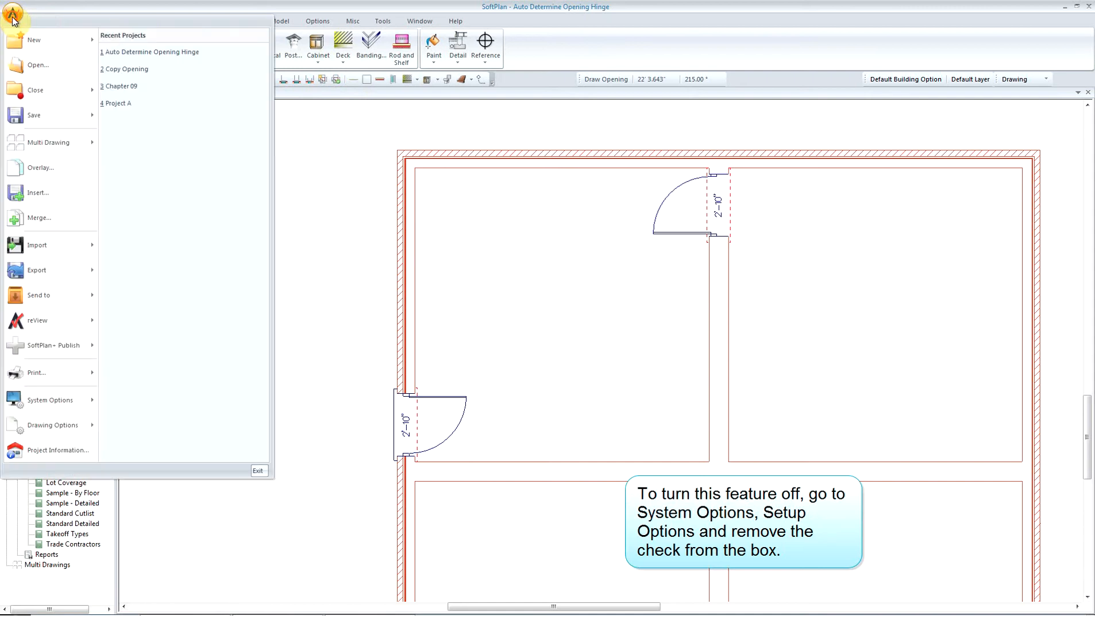
mouse_move(50, 400)
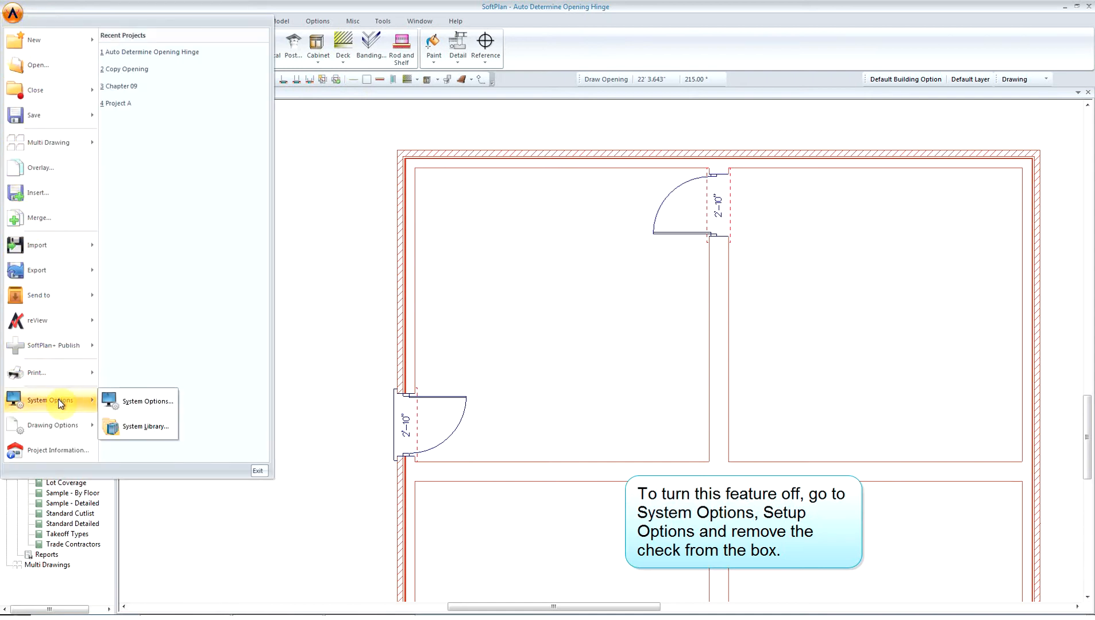
click(147, 402)
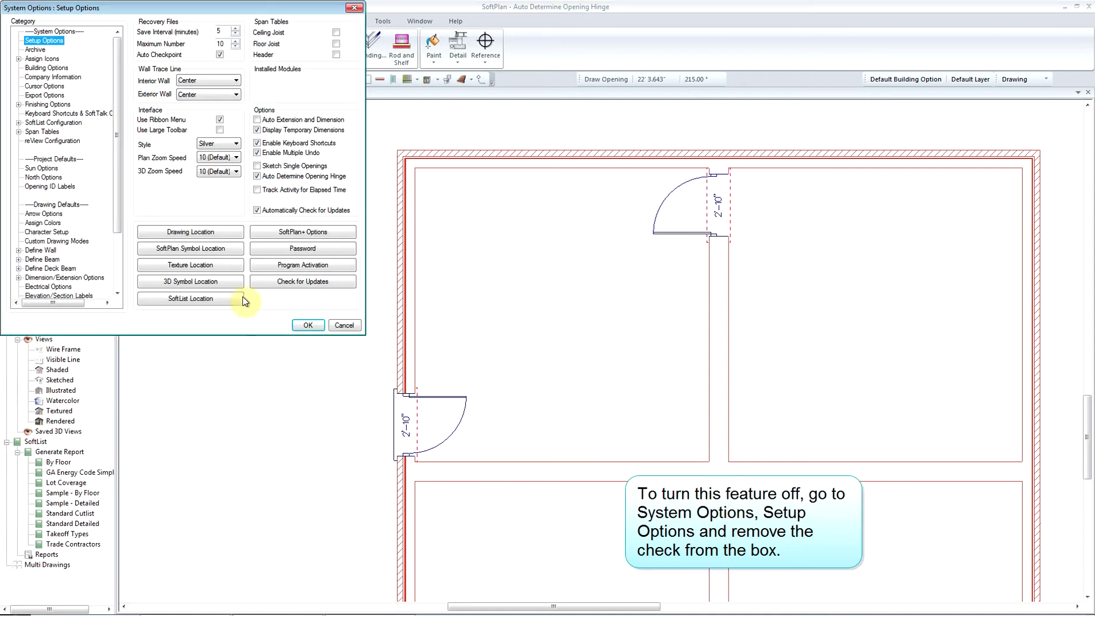
click(258, 177)
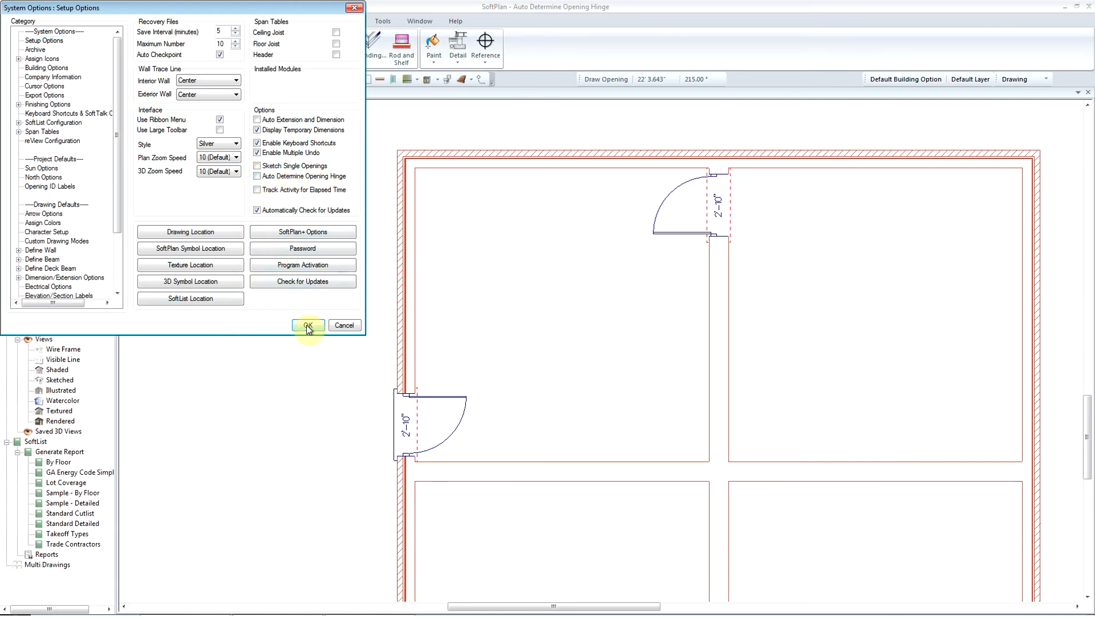
click(307, 326)
Confirm saving the options, then pick the 34X80 COLONIAL D 1 door again for placement
click(557, 350)
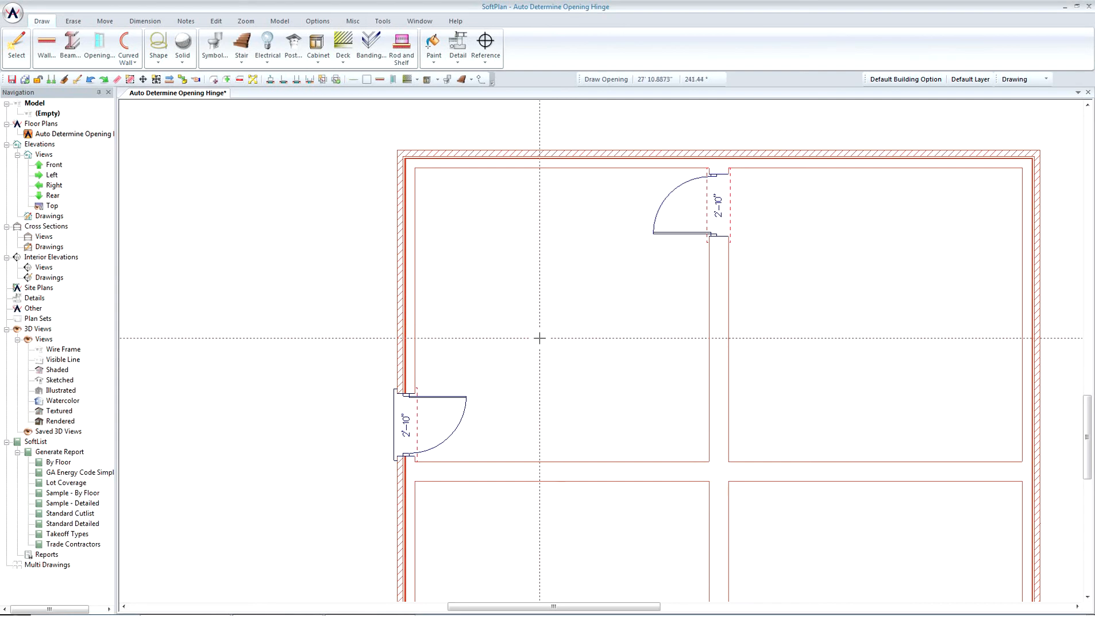
click(99, 44)
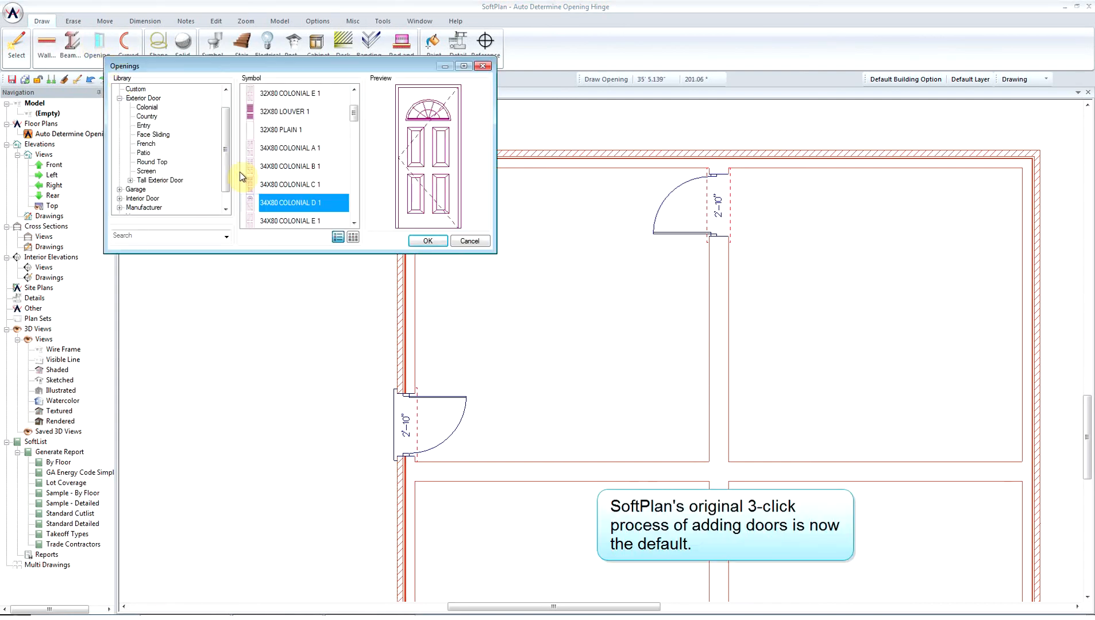
click(421, 243)
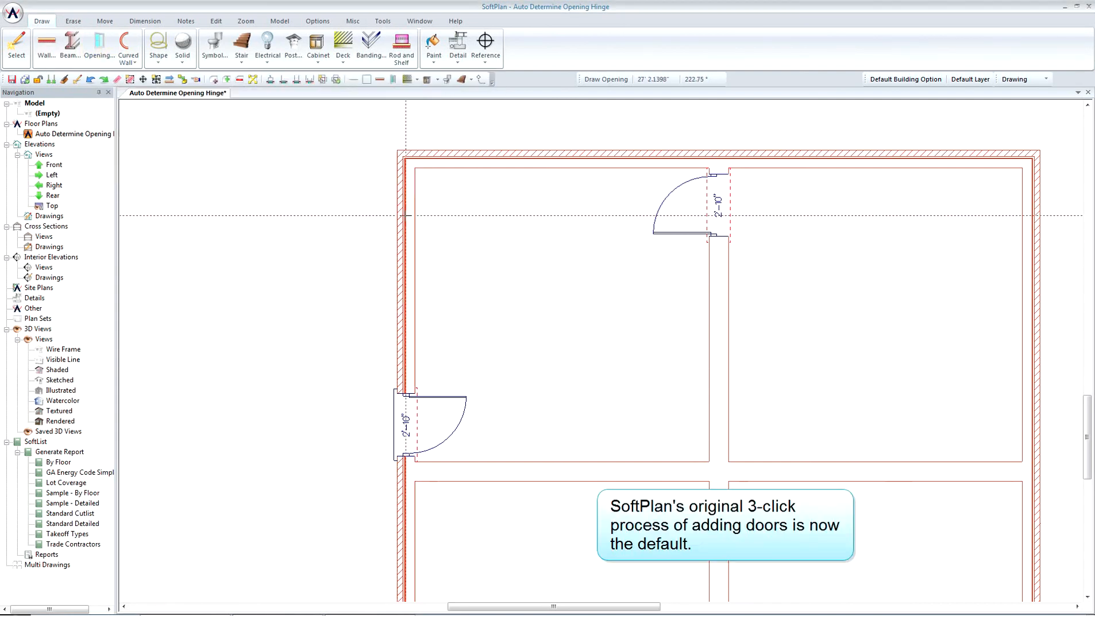